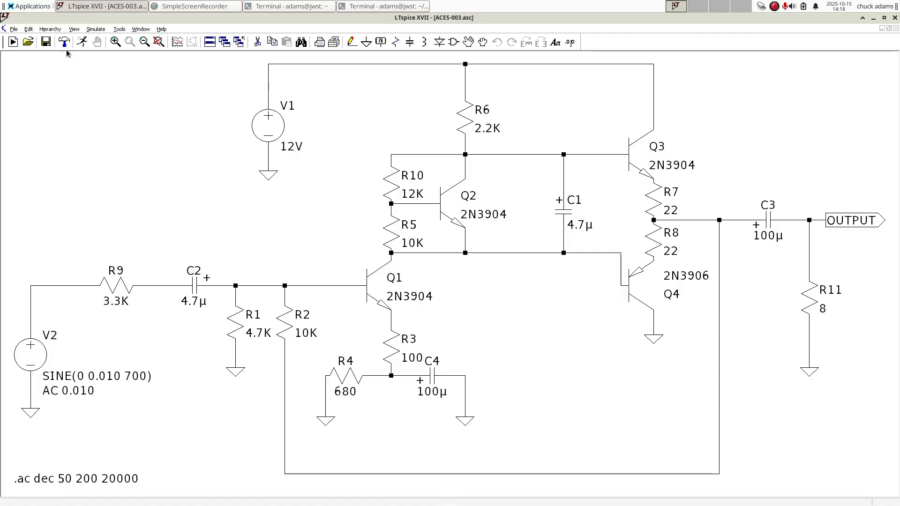
# Change the simulation command to a DC operating point analysis reading only ".op" and place it just above the old .ac directive.
pyautogui.click(89, 30)
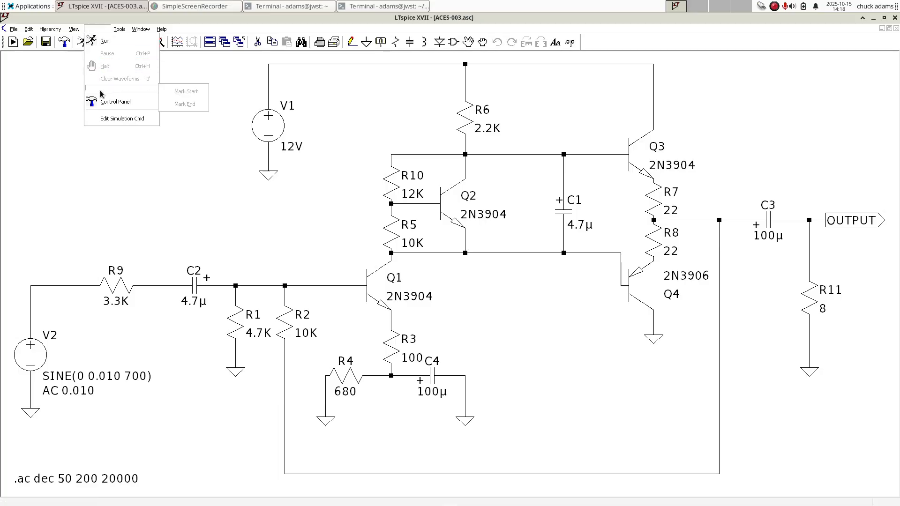
pyautogui.click(107, 119)
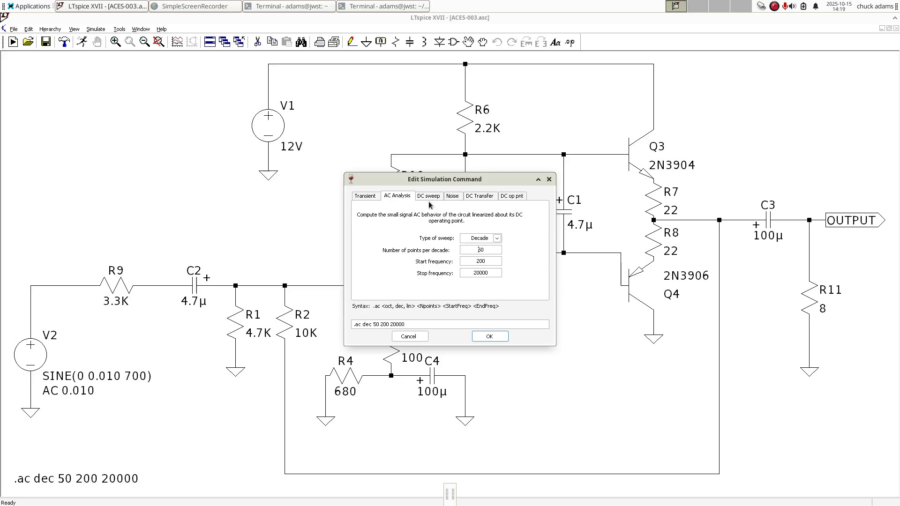
pyautogui.click(518, 198)
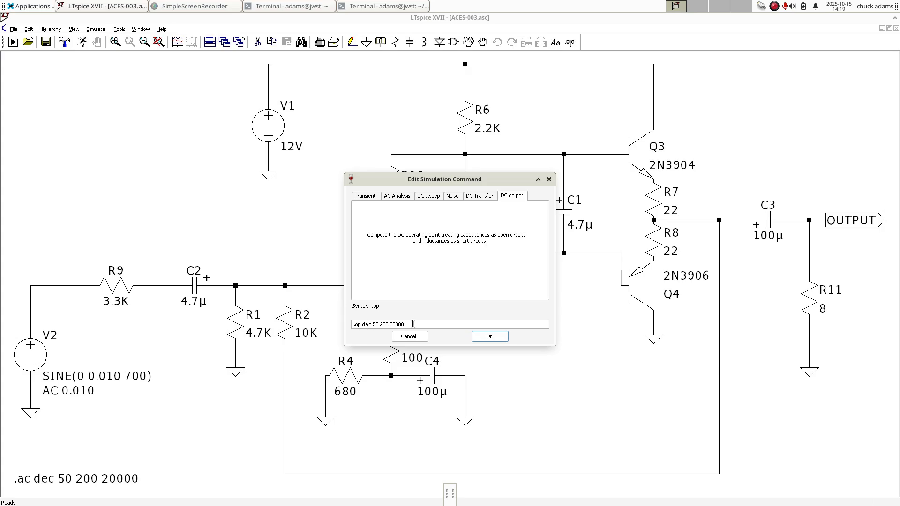
pyautogui.press('BackSpace')
pyautogui.press('BackSpace')
pyautogui.press('BackSpace')
pyautogui.press('BackSpace')
pyautogui.press('BackSpace')
pyautogui.press('BackSpace')
pyautogui.press('BackSpace')
pyautogui.press('BackSpace')
pyautogui.press('BackSpace')
pyautogui.press('BackSpace')
pyautogui.press('BackSpace')
pyautogui.click(493, 337)
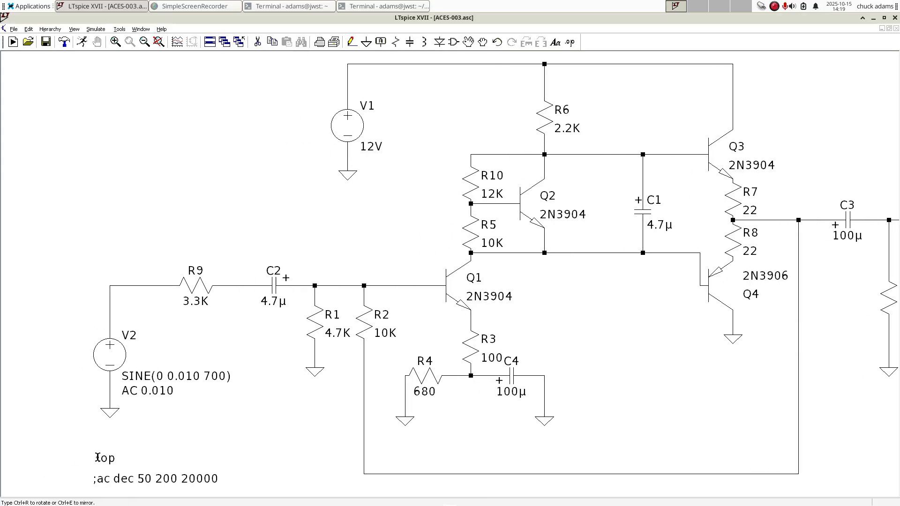
pyautogui.click(97, 457)
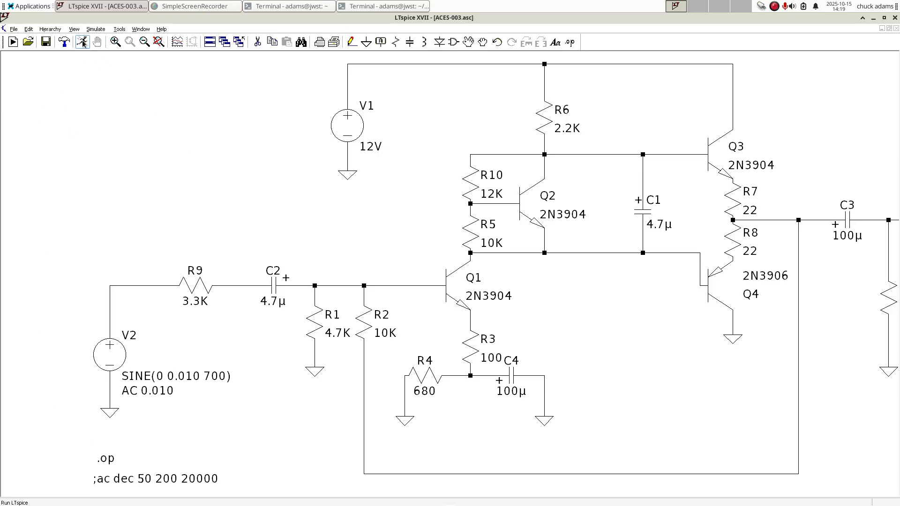
# Run the operating point simulation, review the listed node voltages and device currents, and close the listing.
pyautogui.click(83, 44)
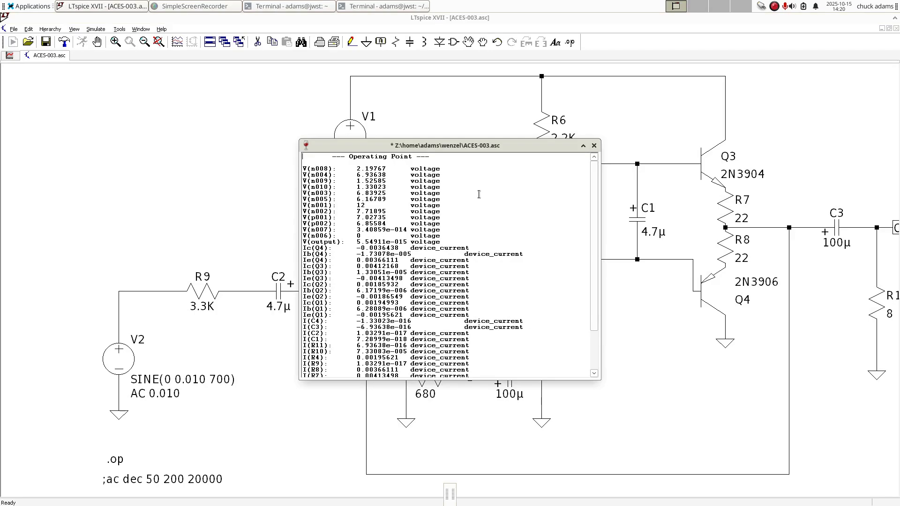
pyautogui.scroll(-1, 479, 194)
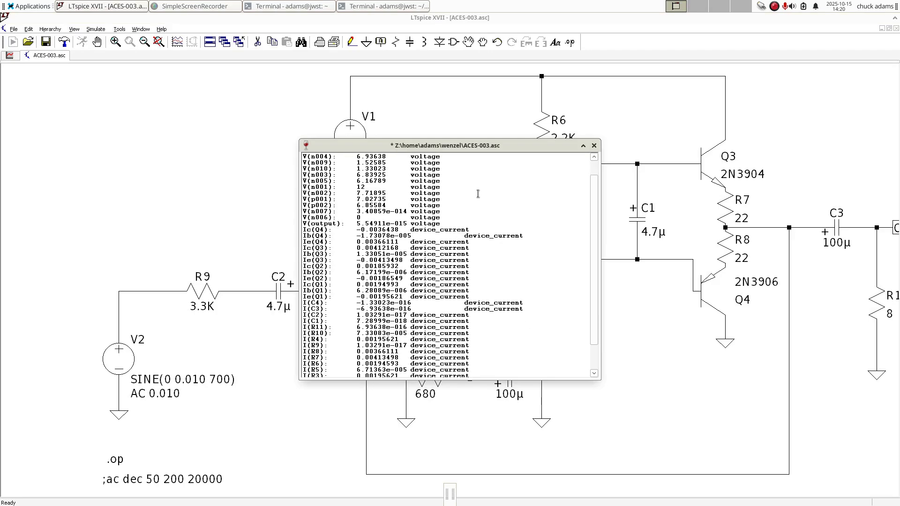
pyautogui.scroll(-2, 478, 194)
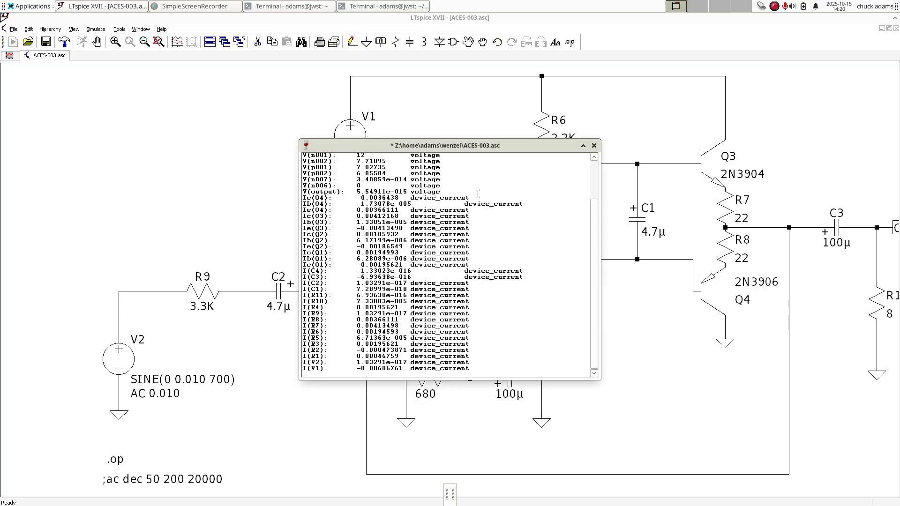
pyautogui.scroll(3, 478, 195)
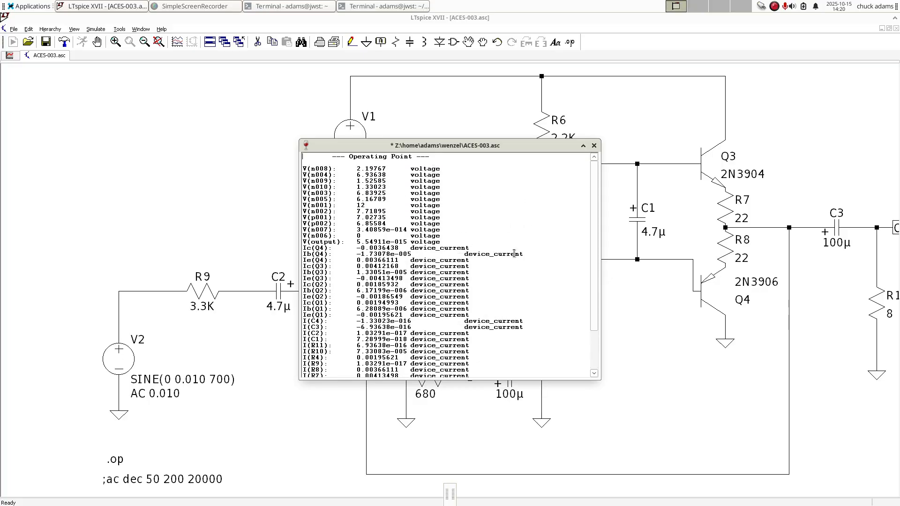
pyautogui.moveTo(471, 145); pyautogui.dragTo(225, 44)
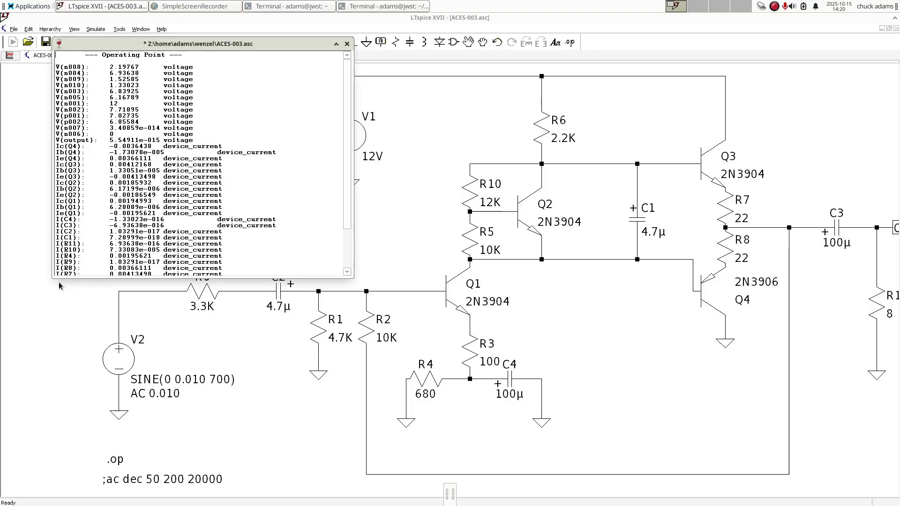
pyautogui.click(347, 44)
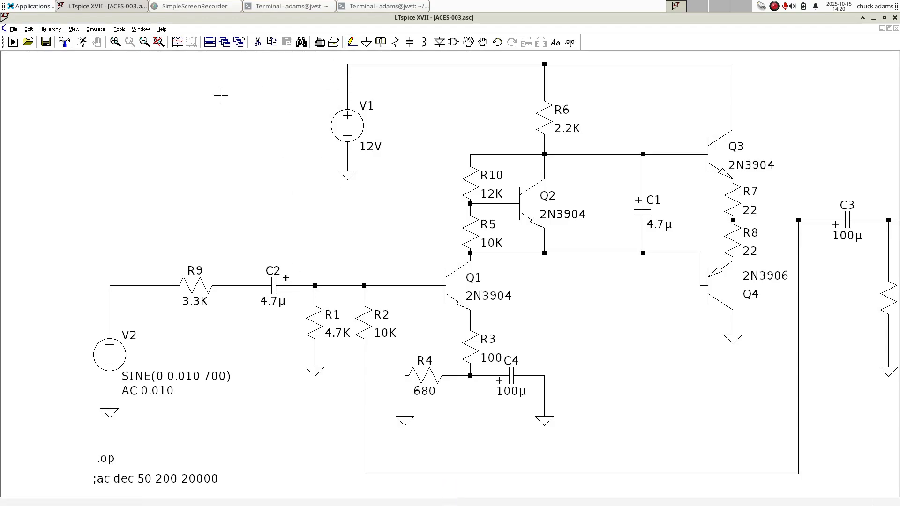
# Place DC voltage labels on Q1's base node, the R3–R4–C4 junction, Q1's collector and Q2's base.
pyautogui.moveTo(317, 285)
pyautogui.moveTo(287, 286)
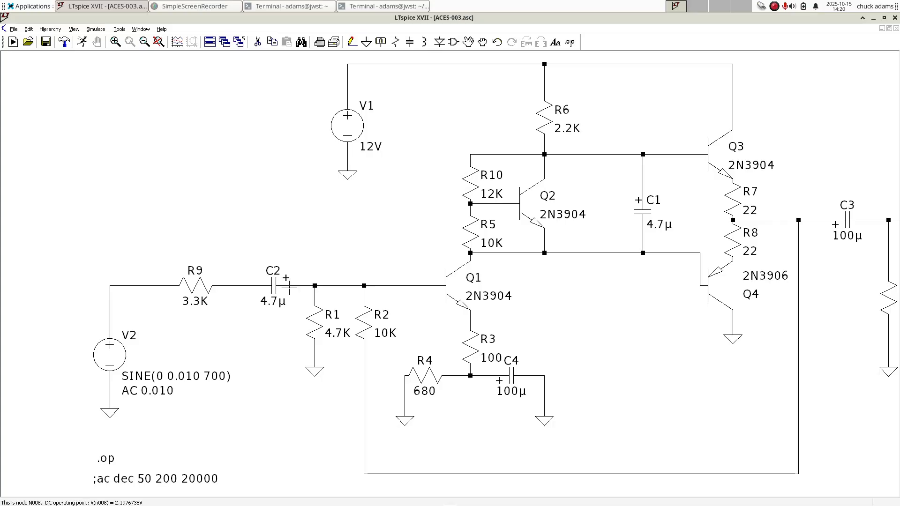
pyautogui.click(319, 286)
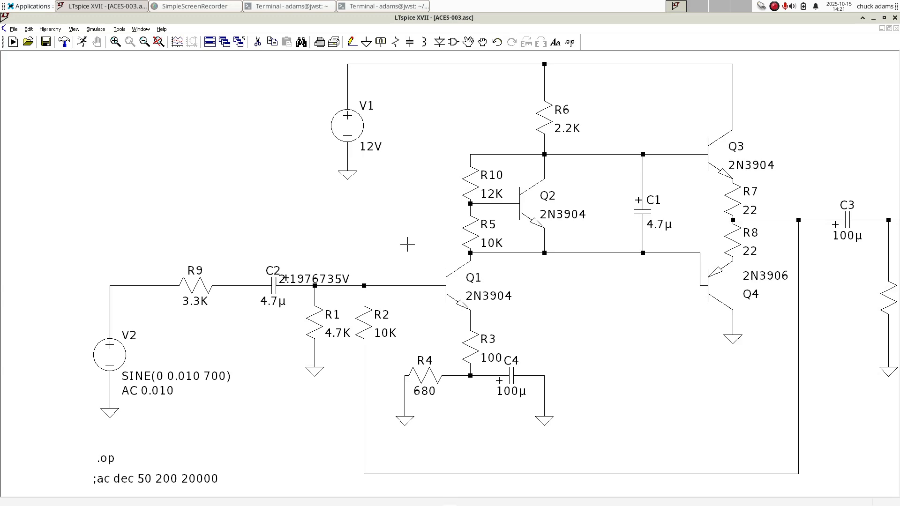
pyautogui.moveTo(450, 375)
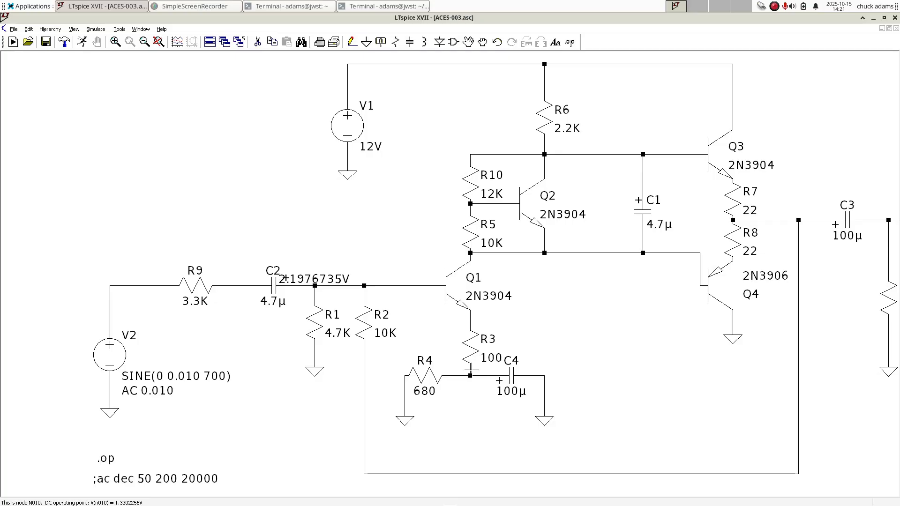
pyautogui.click(471, 375)
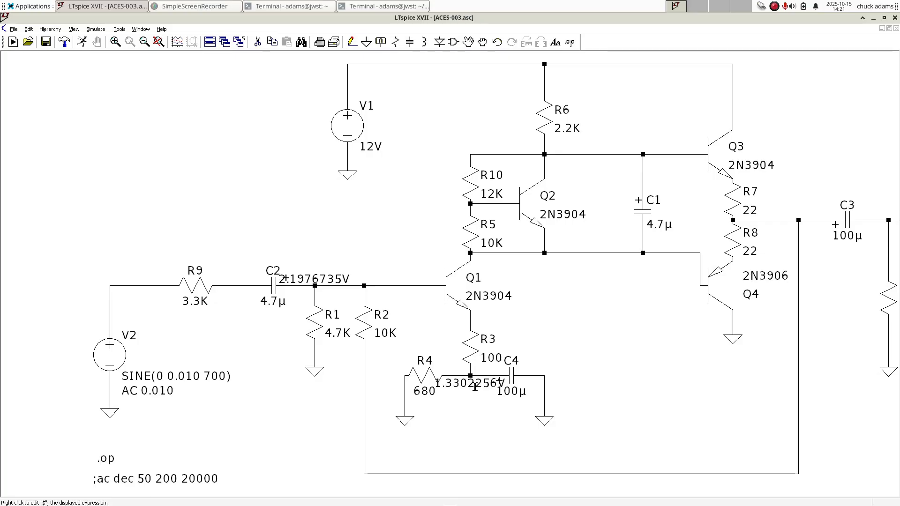
pyautogui.click(469, 253)
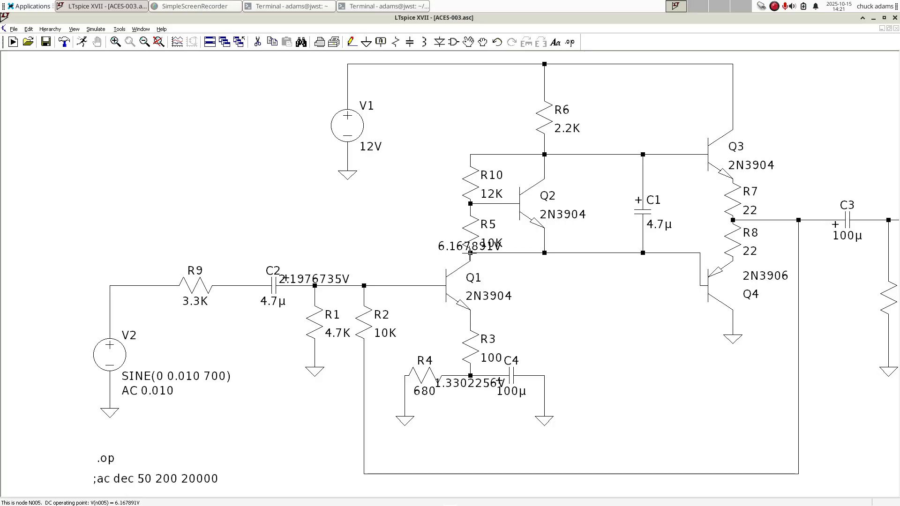
pyautogui.click(469, 204)
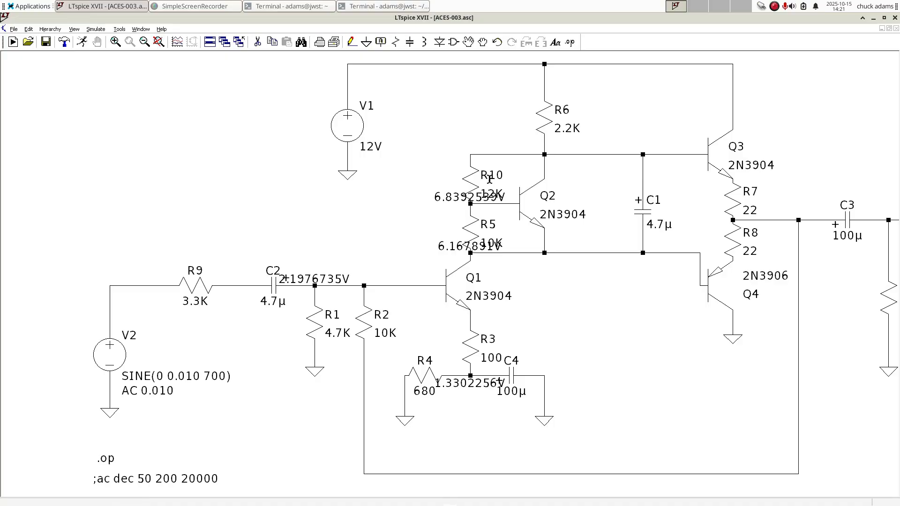
# Label the DC voltages at Q2's collector, the supply rail, the R7–R8 junction and the Q3 and Q4 emitters, and rerun the simulation.
pyautogui.click(545, 154)
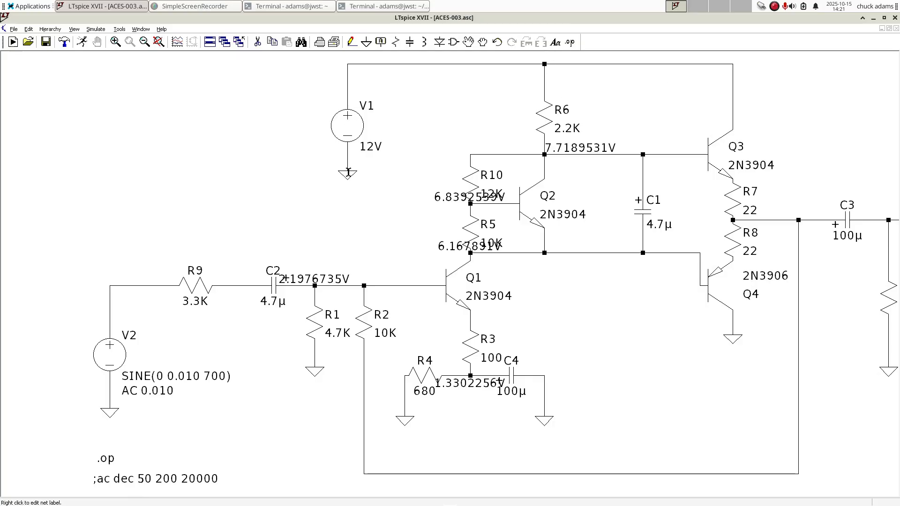
pyautogui.click(545, 64)
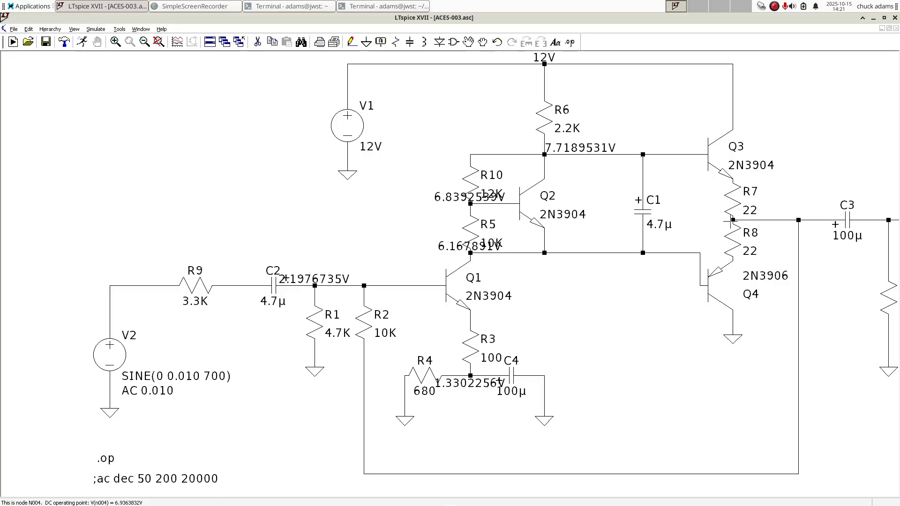
pyautogui.click(733, 220)
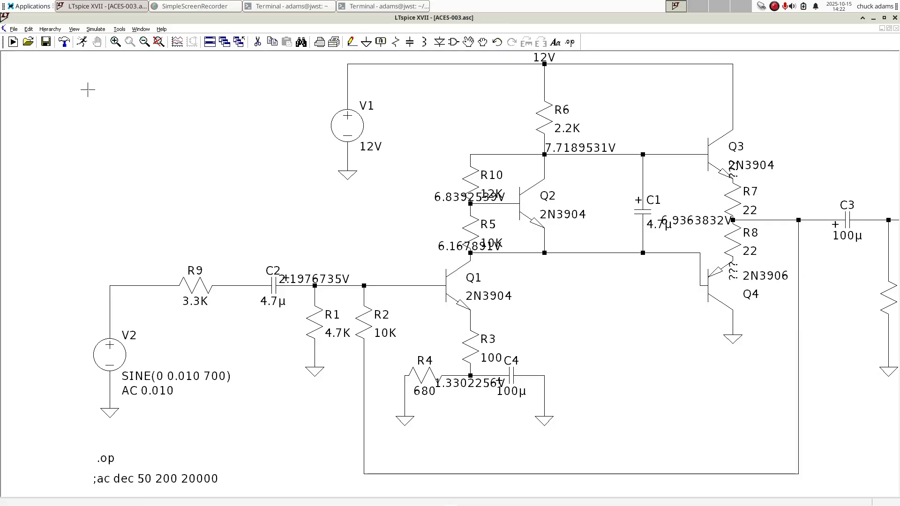
pyautogui.click(84, 45)
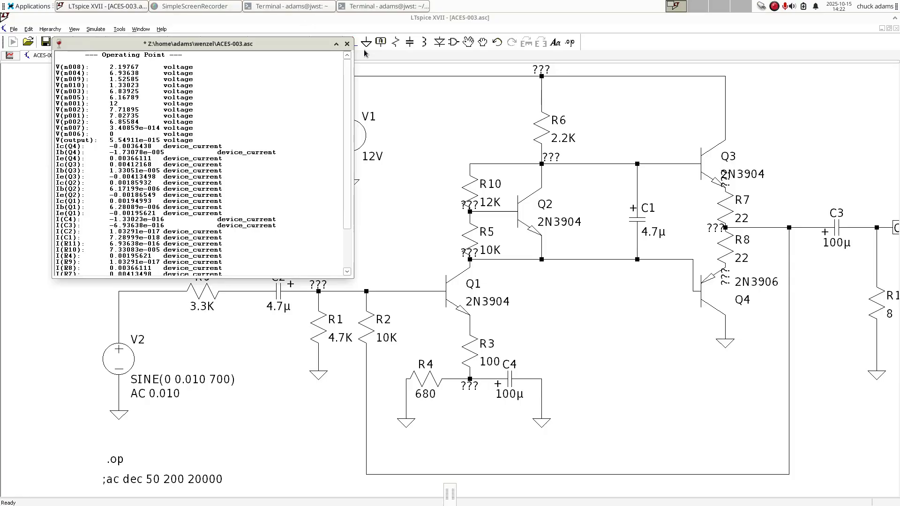
pyautogui.click(348, 44)
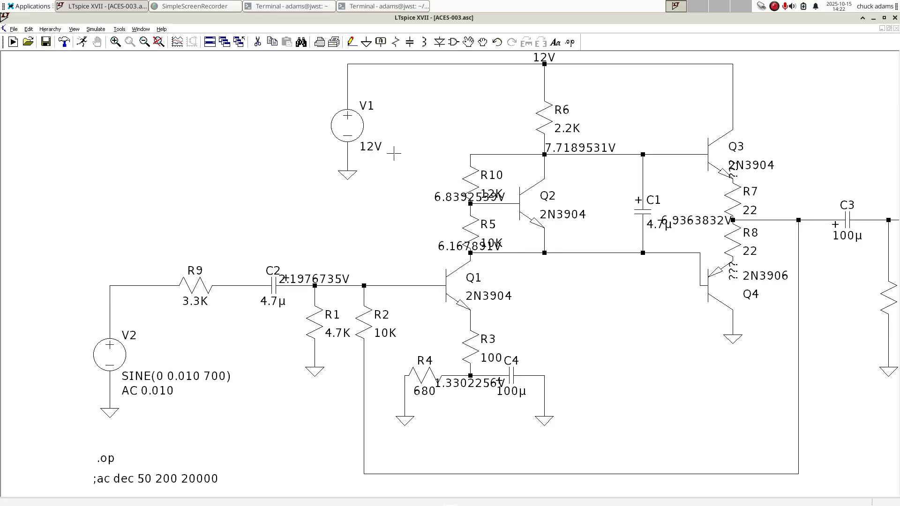
# Draw a short horizontal wire stub outward from the node between Q3's emitter and R7.
pyautogui.click(352, 44)
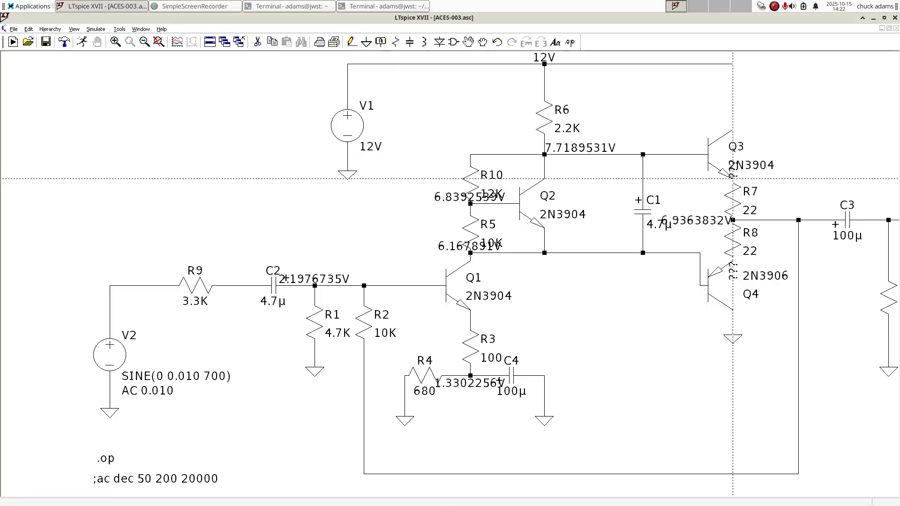
pyautogui.click(733, 178)
pyautogui.click(799, 178)
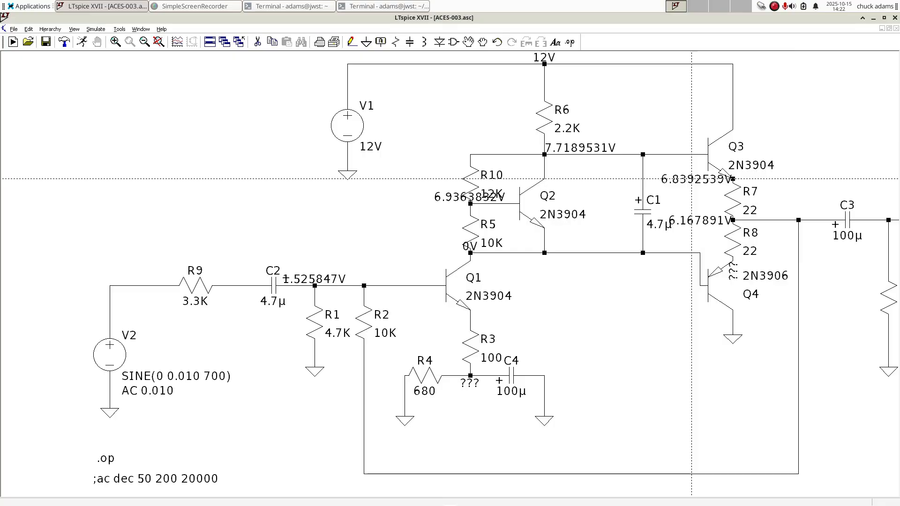
# Draw a short horizontal wire stub outward from the node between R8 and Q4's emitter, and end wire drawing.
pyautogui.click(733, 260)
pyautogui.rightClick(757, 261)
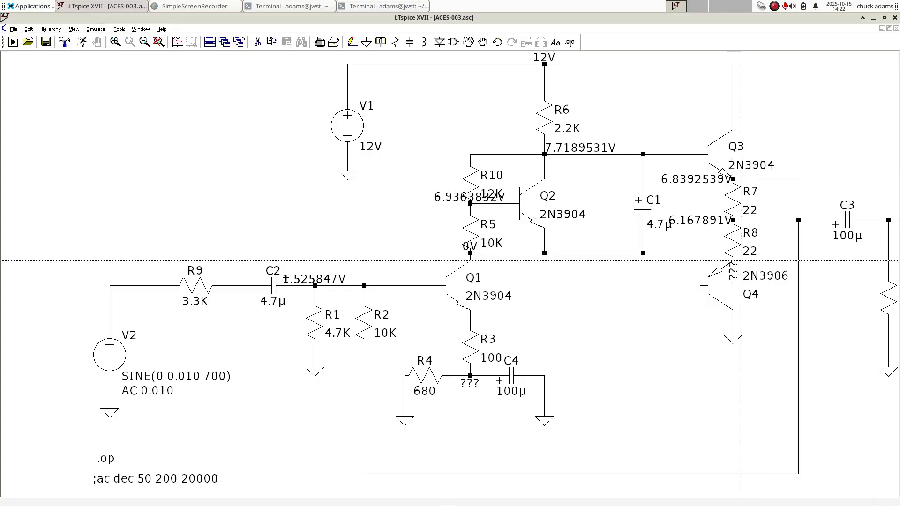
pyautogui.click(733, 261)
pyautogui.rightClick(757, 252)
pyautogui.click(733, 261)
pyautogui.click(782, 253)
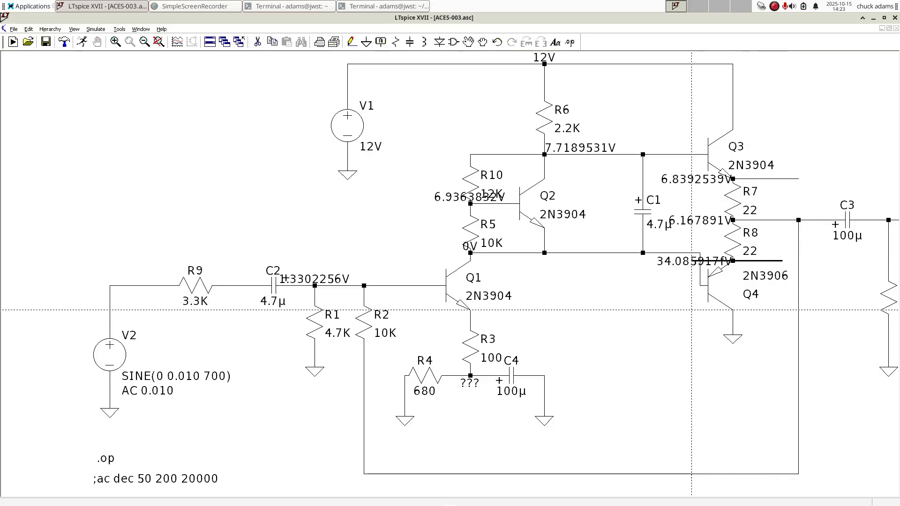
pyautogui.rightClick(807, 335)
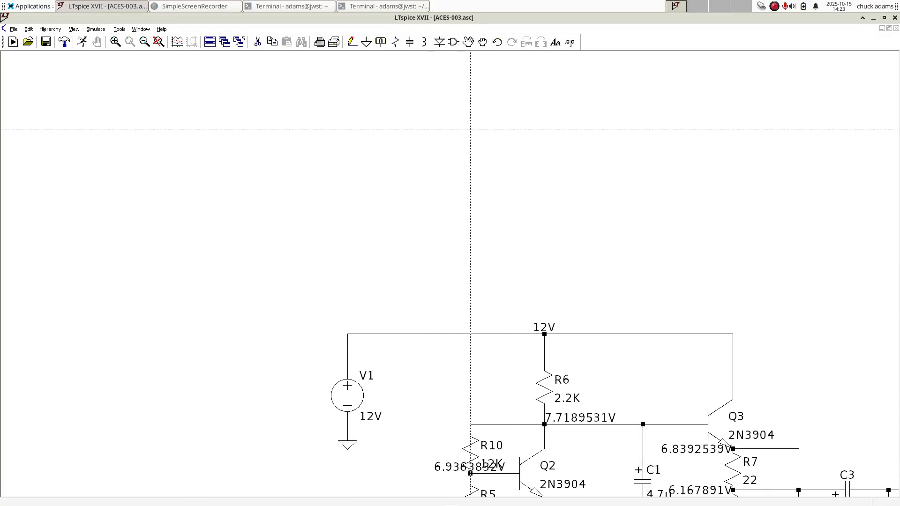
# Rerun the operating point simulation to refresh all voltage labels, close the listing and bring the whole schematic into view.
pyautogui.scroll(-2, 479, 161)
pyautogui.scroll(-2, 473, 143)
pyautogui.scroll(3, 407, 146)
pyautogui.scroll(9, 504, 266)
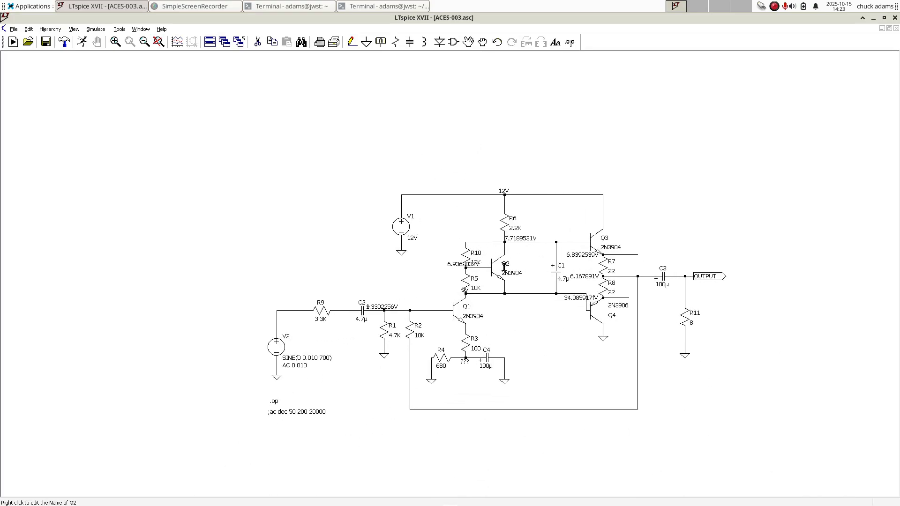
pyautogui.scroll(3, 504, 267)
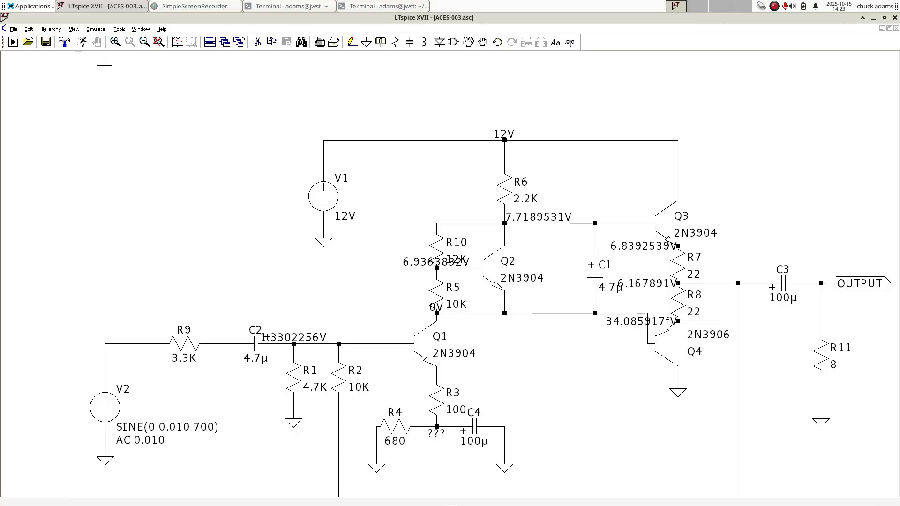
pyautogui.click(82, 42)
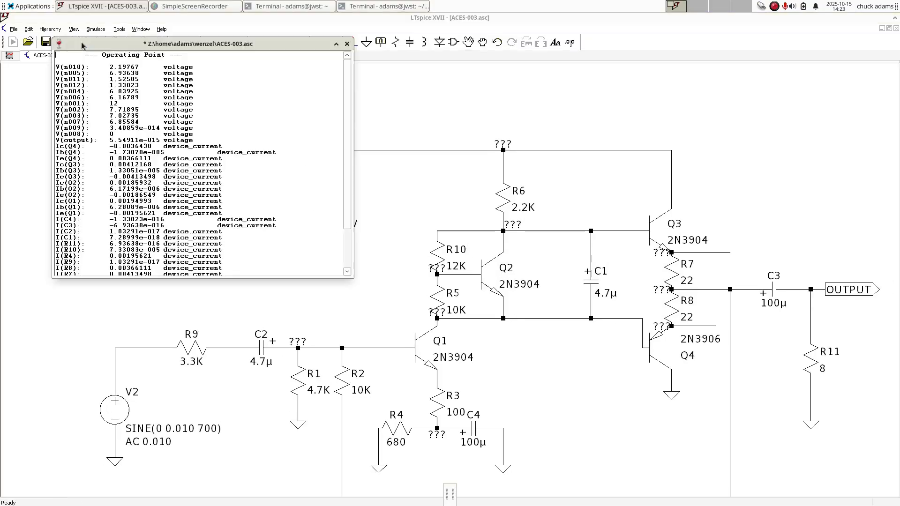
pyautogui.click(347, 44)
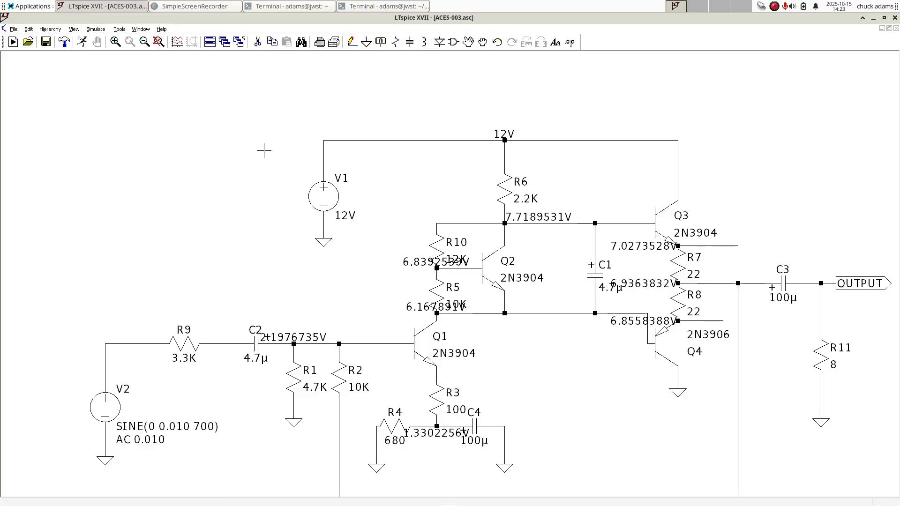
pyautogui.moveTo(557, 364); pyautogui.dragTo(516, 296)
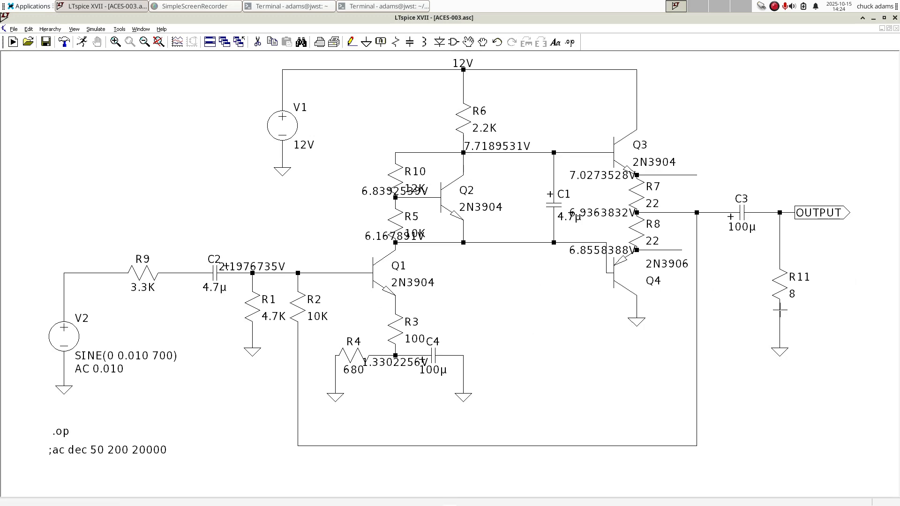
pyautogui.click(191, 8)
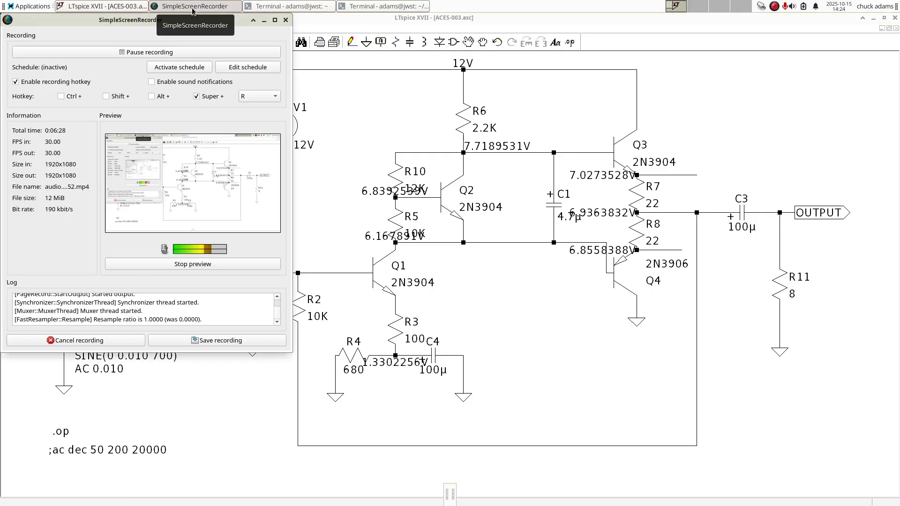